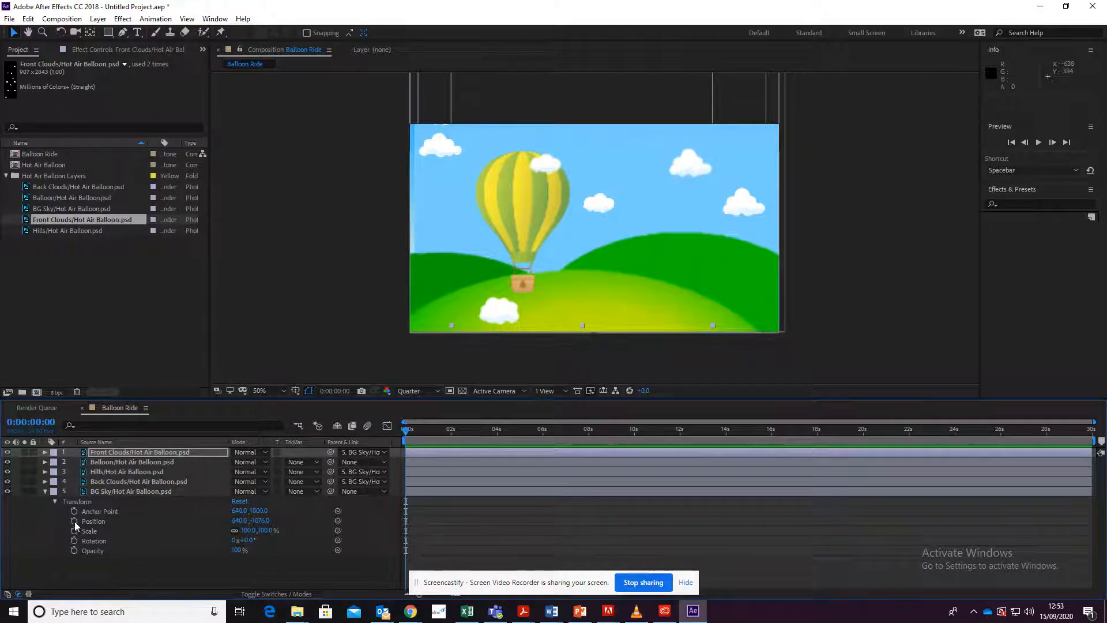
Add Position keyframes to the BG Sky layer at 0:00:00:00 and 0:00:01:02, keeping the same position at both times.
click(75, 522)
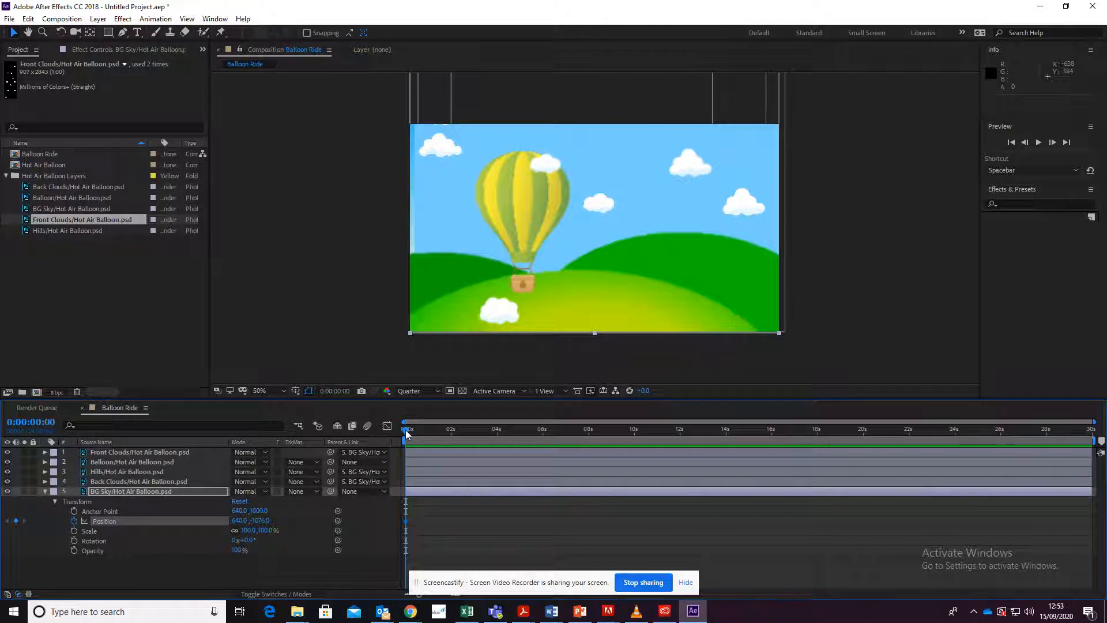
drag(414, 430, 431, 432)
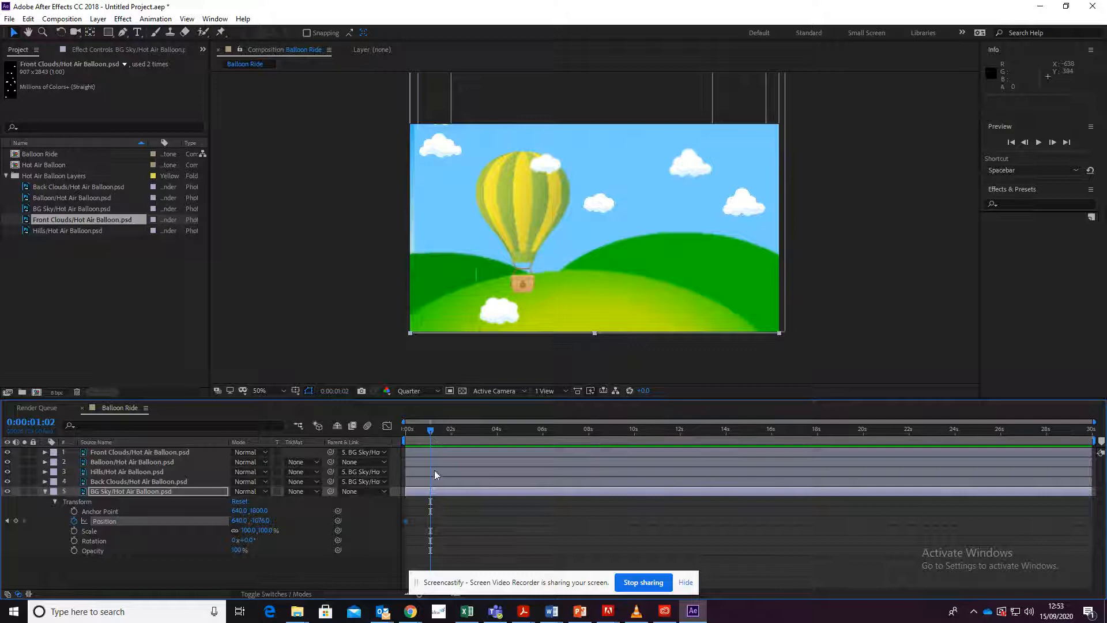
click(16, 521)
Add a BG Sky Position keyframe at 0:00:15:00 and set its Y value to 1785 so the balloon appears high in the dark sky.
click(428, 437)
drag(429, 440, 749, 519)
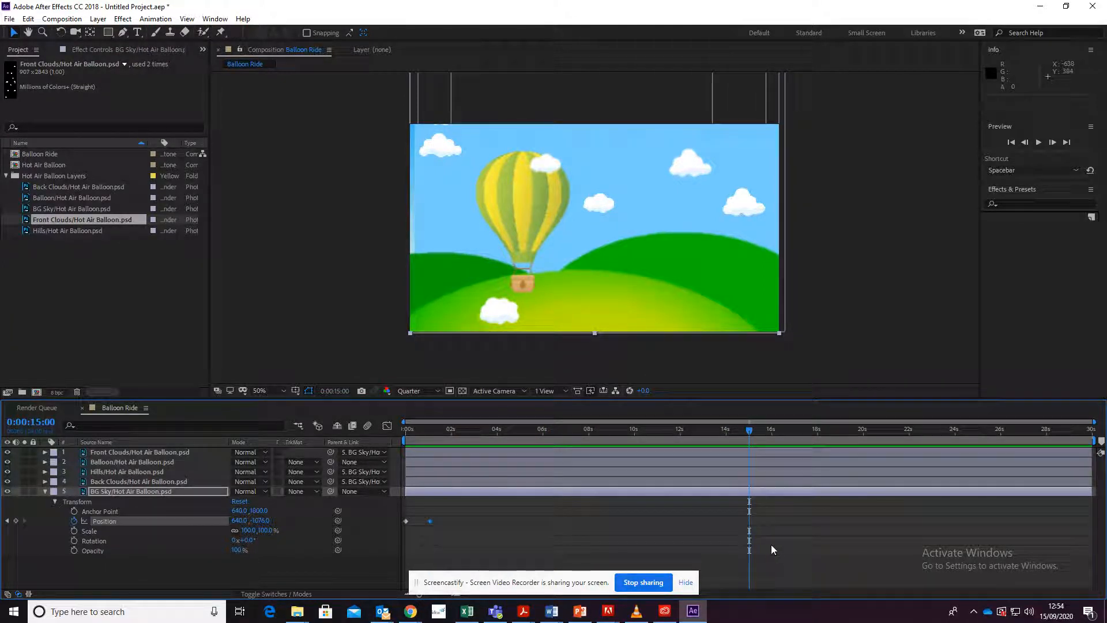
click(16, 521)
drag(258, 520, 1103, 521)
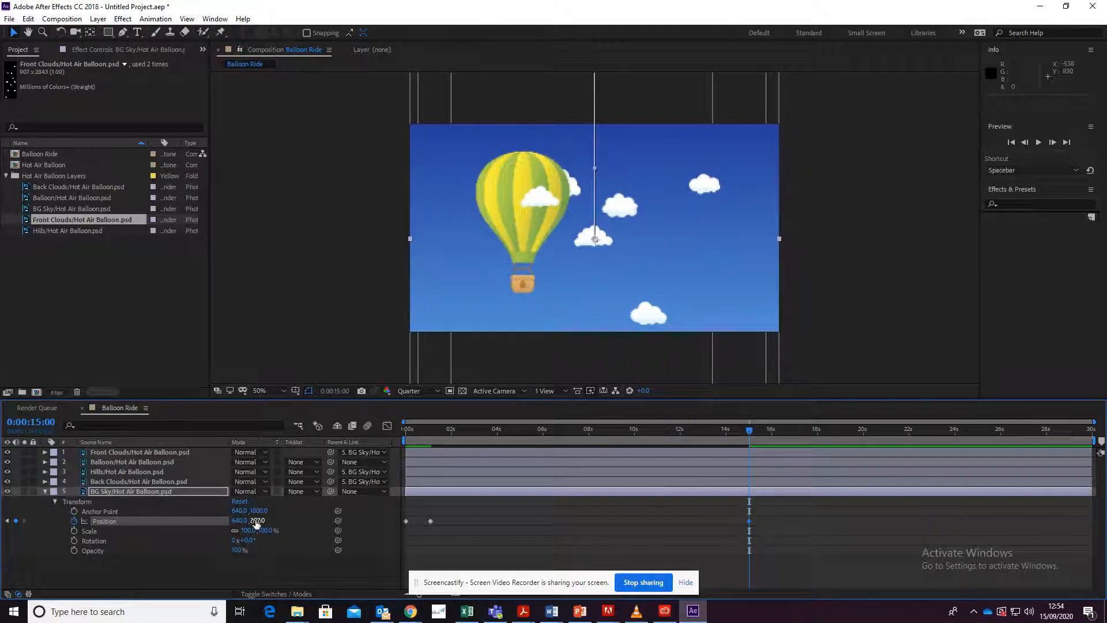
drag(256, 520, 1071, 504)
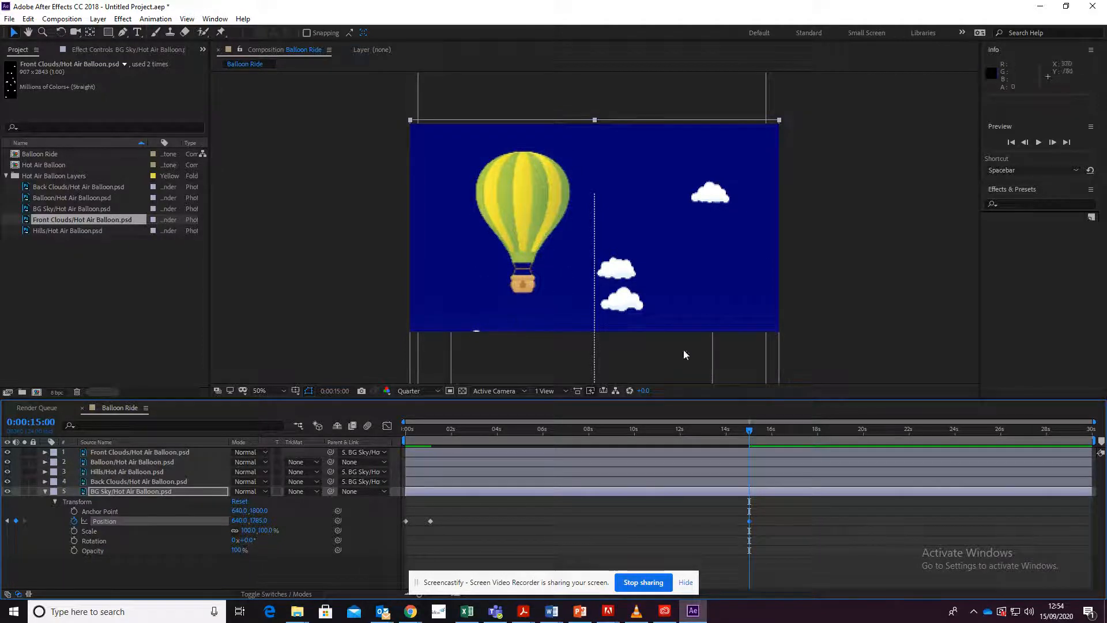
Add a BG Sky Position keyframe at 0:00:29:00 and set its Y value to -1065 to bring the scene back to the hills.
drag(747, 469, 1068, 455)
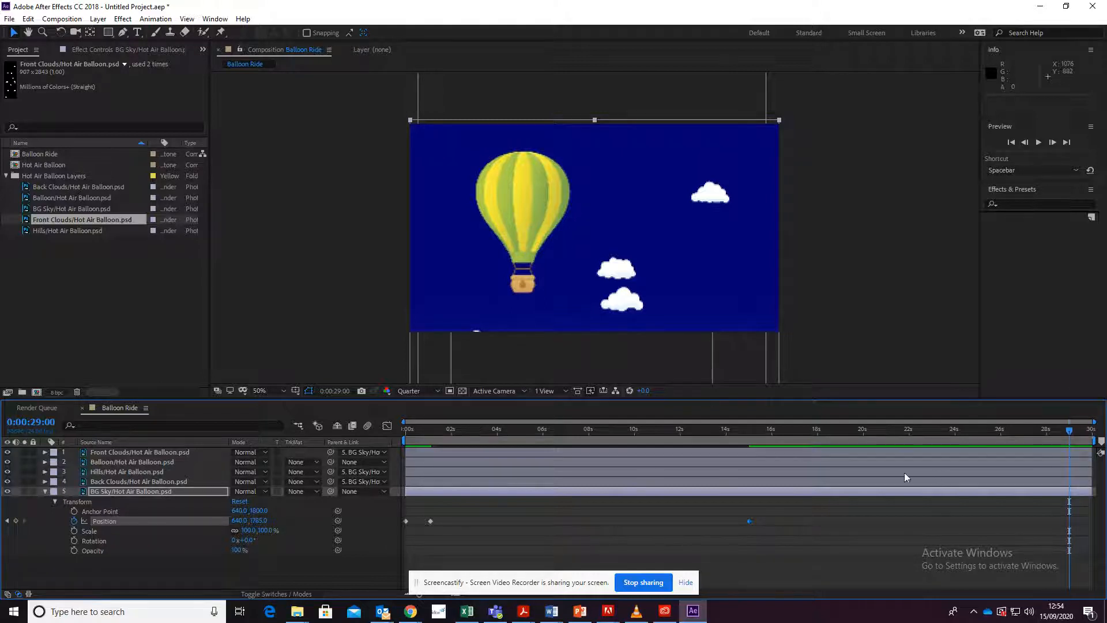
click(16, 520)
drag(259, 518, 41, 495)
drag(261, 524, 49, 512)
drag(257, 521, 81, 516)
drag(258, 522, 158, 518)
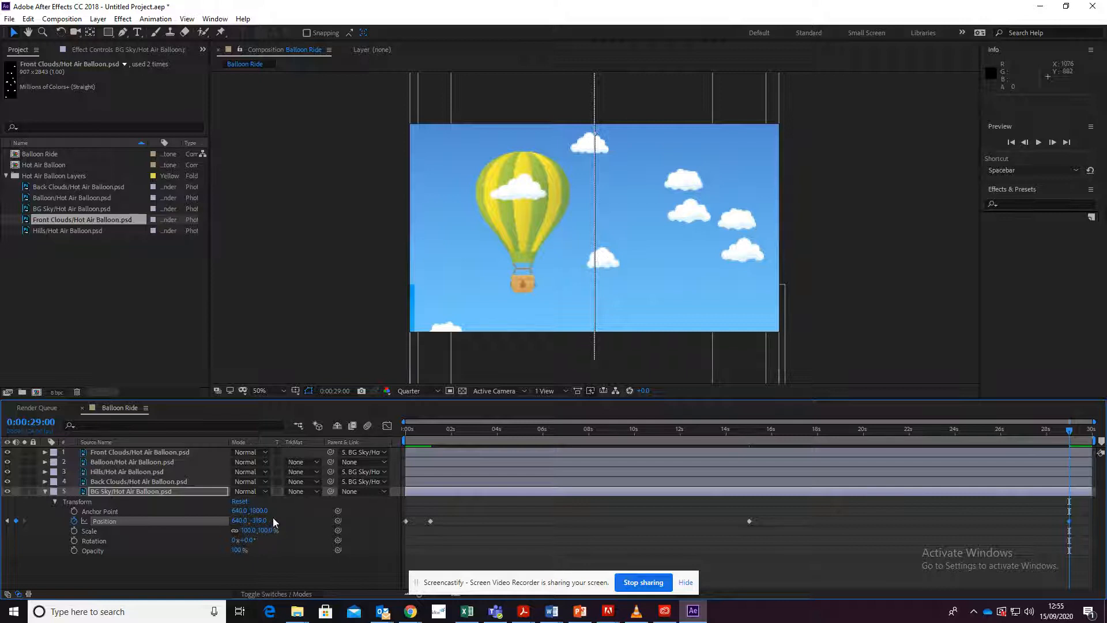
drag(259, 522, 95, 520)
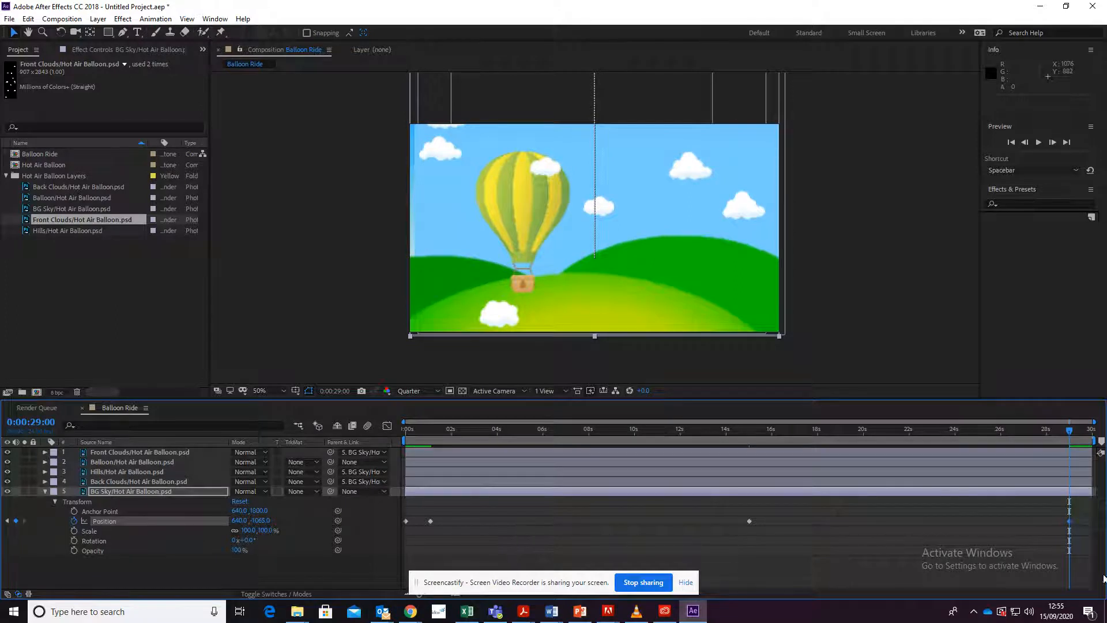
Add a closing BG Sky Position keyframe at 0:00:29:23 with the same position, and preview the animation.
drag(1070, 429, 1092, 430)
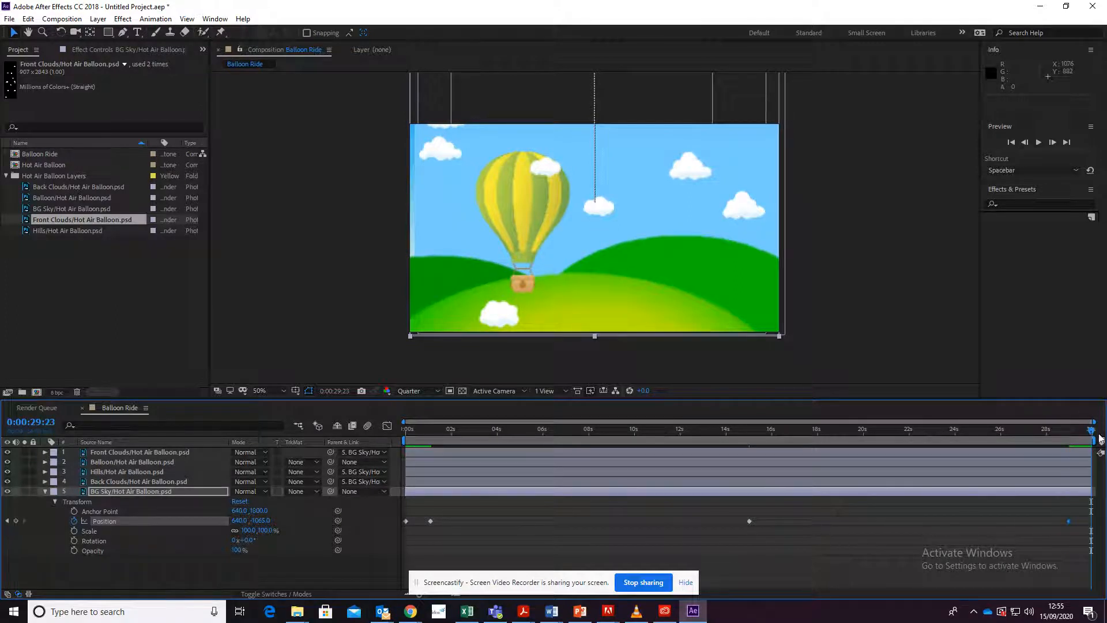
click(16, 521)
click(1038, 143)
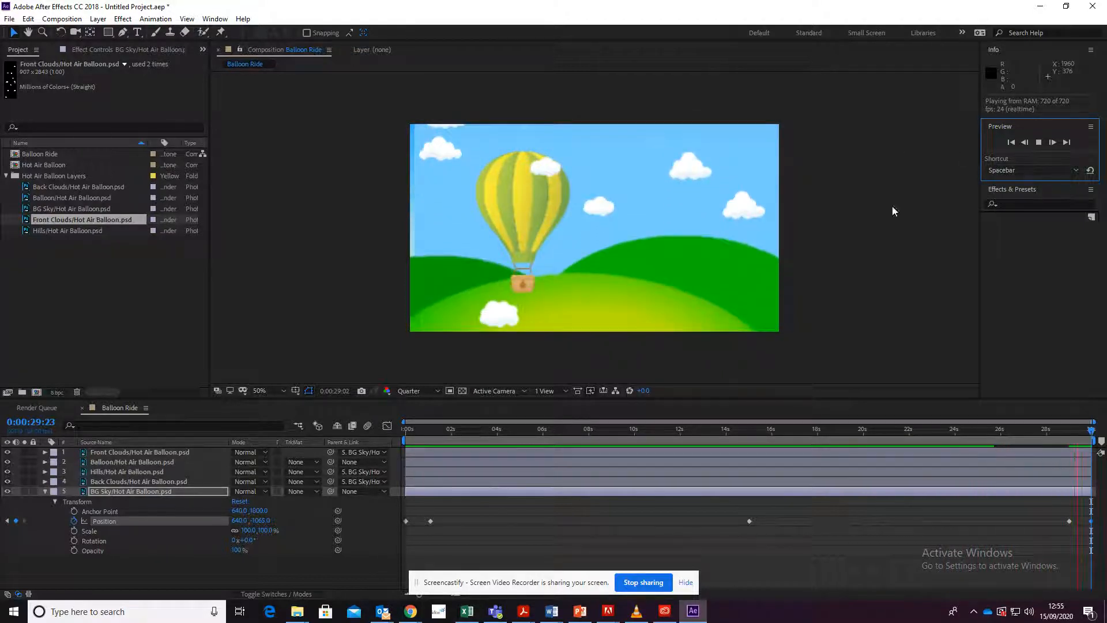
click(1039, 143)
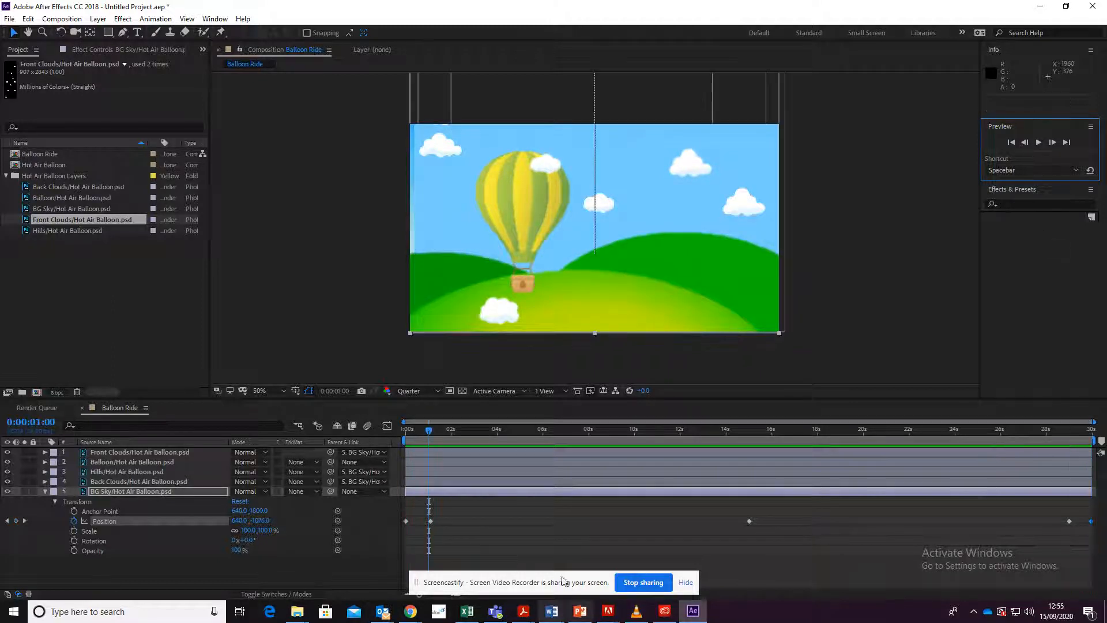
Apply Easy Ease to the BG Sky Position keyframes at 0:00:01:02, 0:00:15:00 and 0:00:29:00, and preview the smoothed motion.
drag(432, 429, 399, 434)
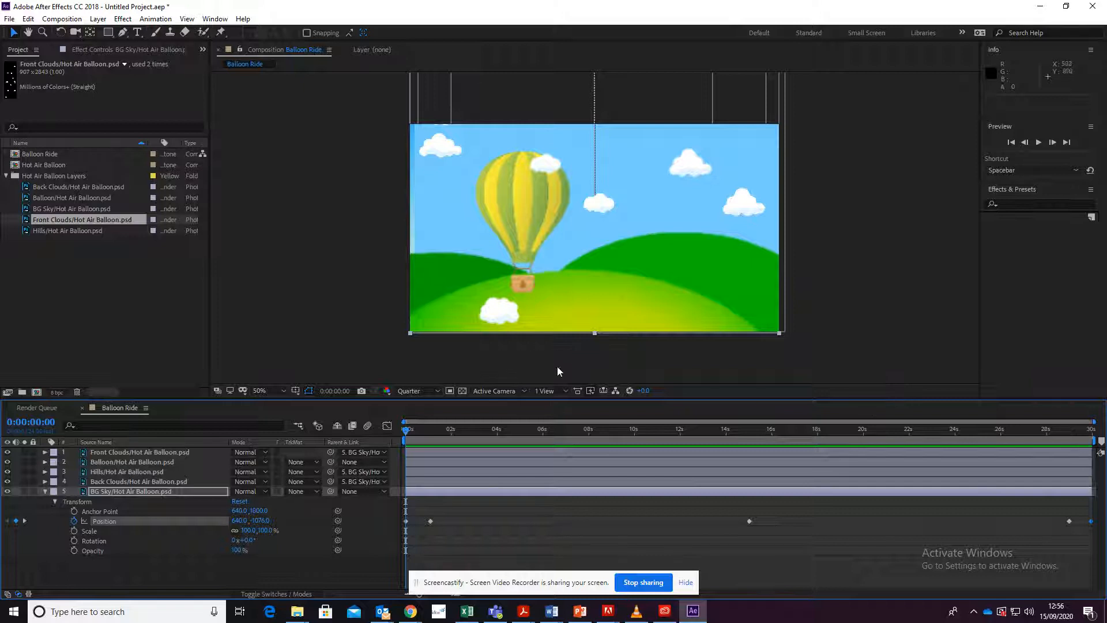
click(431, 521)
click(749, 521)
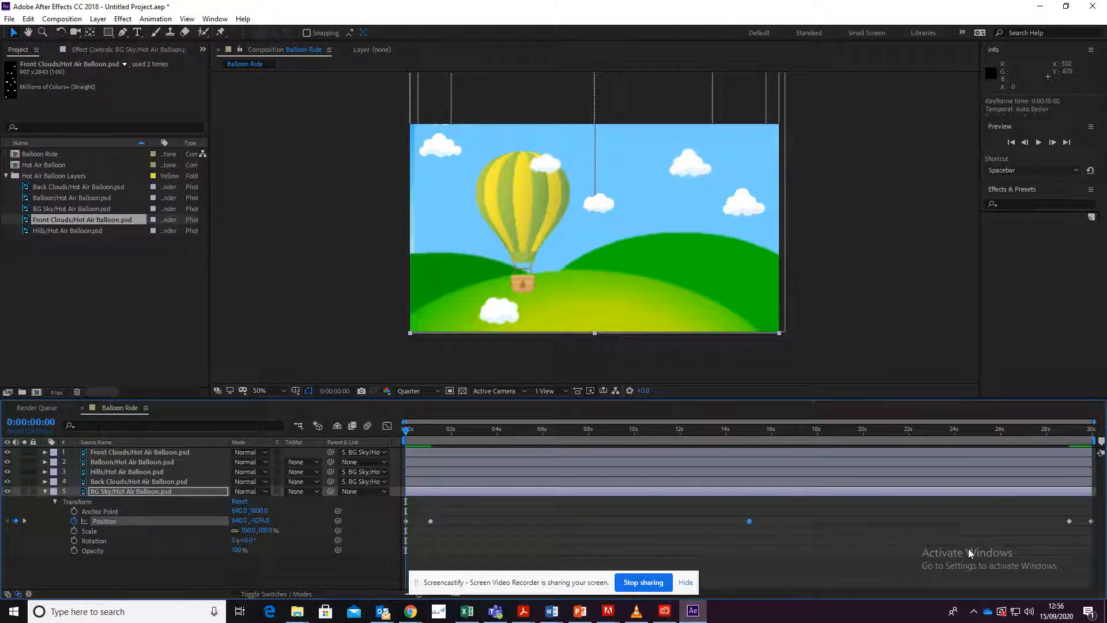
drag(420, 520, 1079, 539)
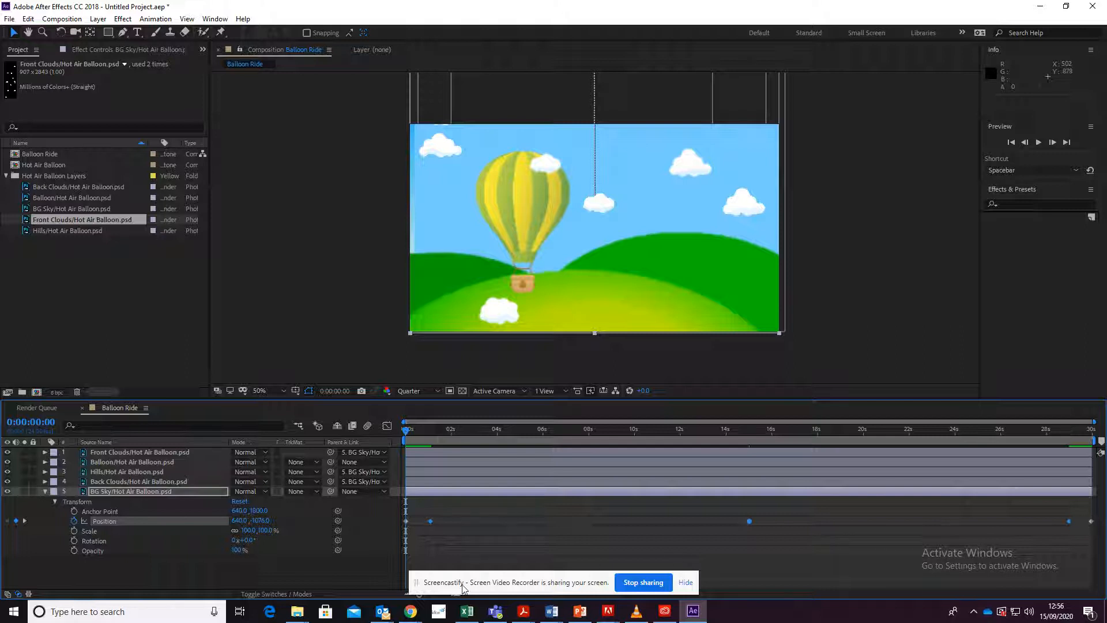
right_click(431, 520)
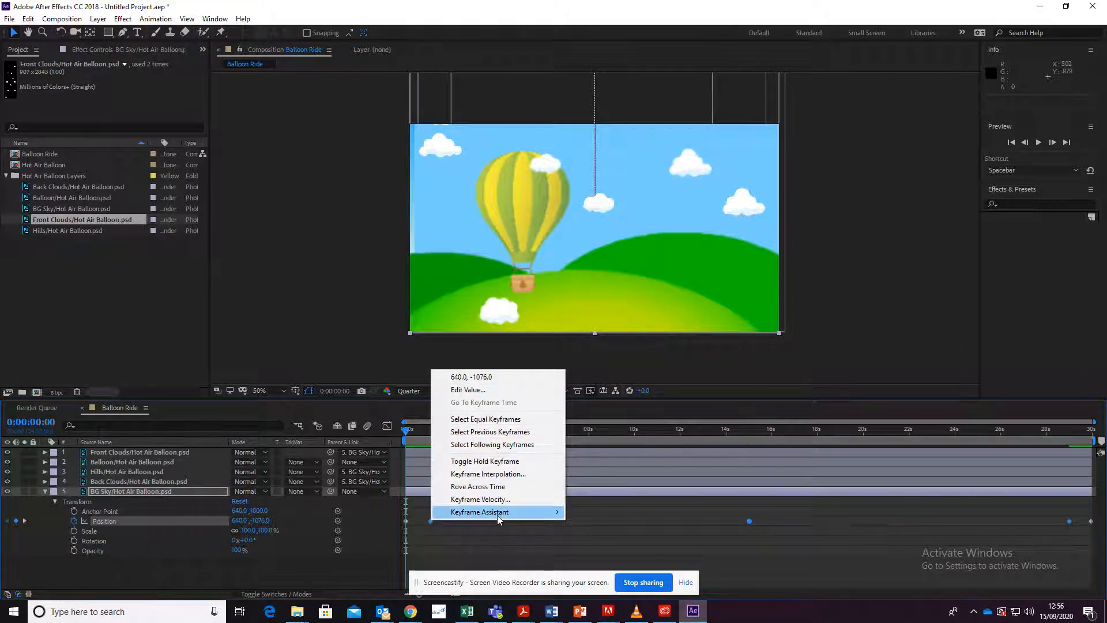
mouse_move(499, 516)
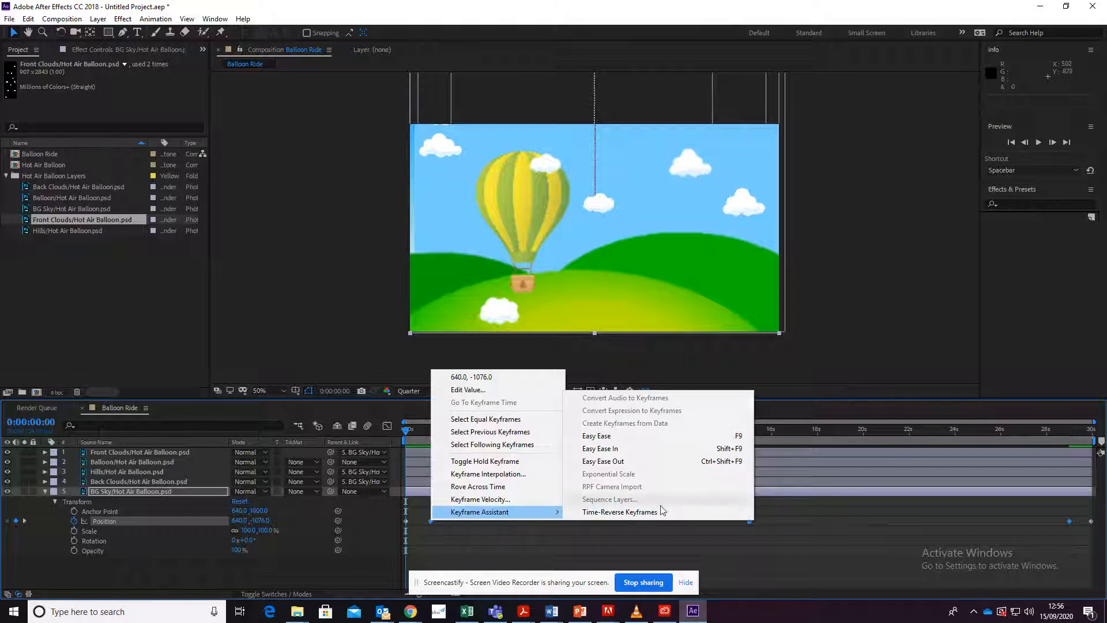
click(647, 437)
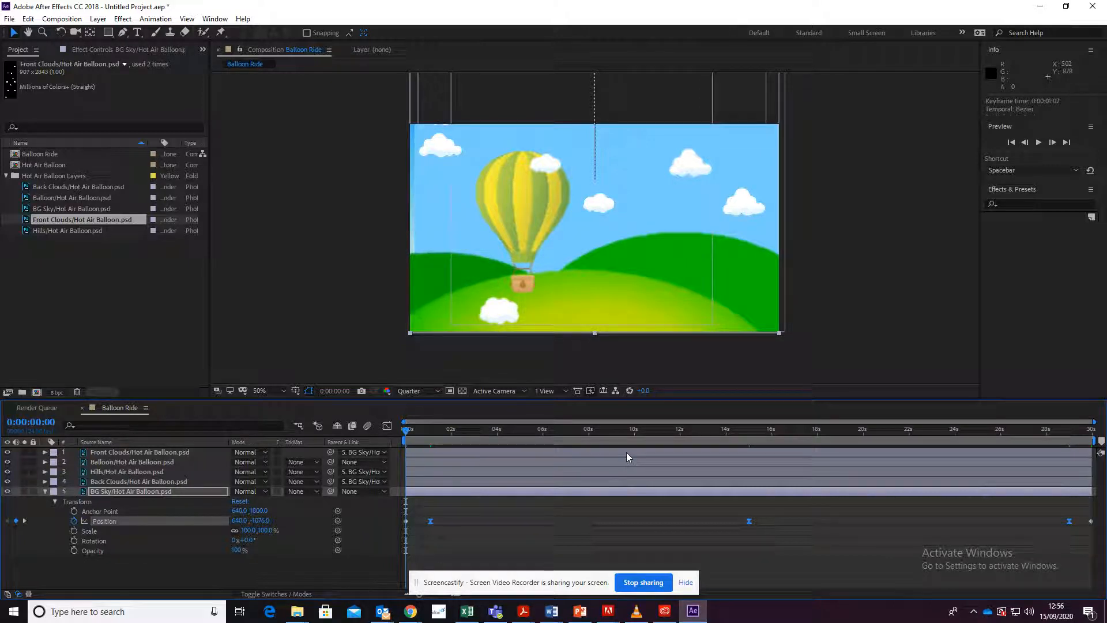
click(1039, 142)
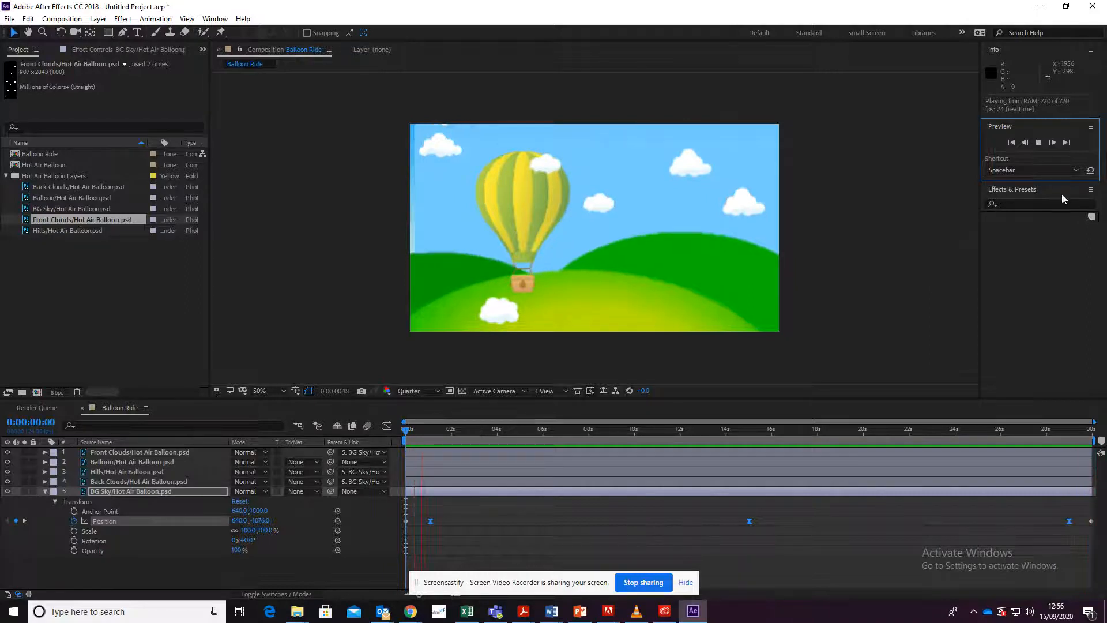
click(1038, 142)
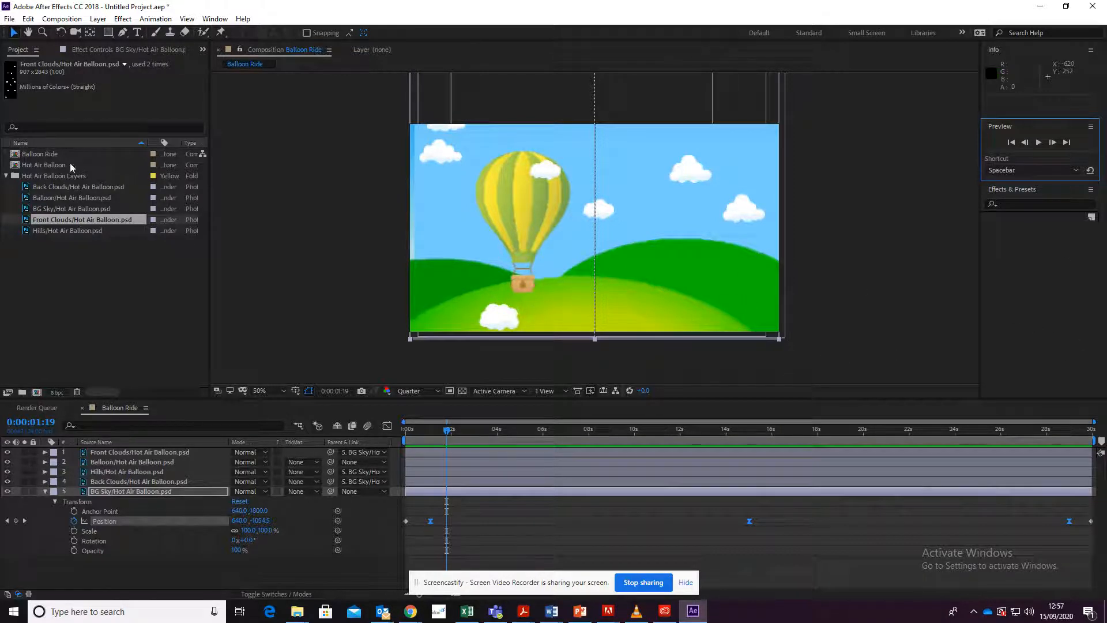
Save the project under the name "baloon ride" on the H: drive.
click(9, 18)
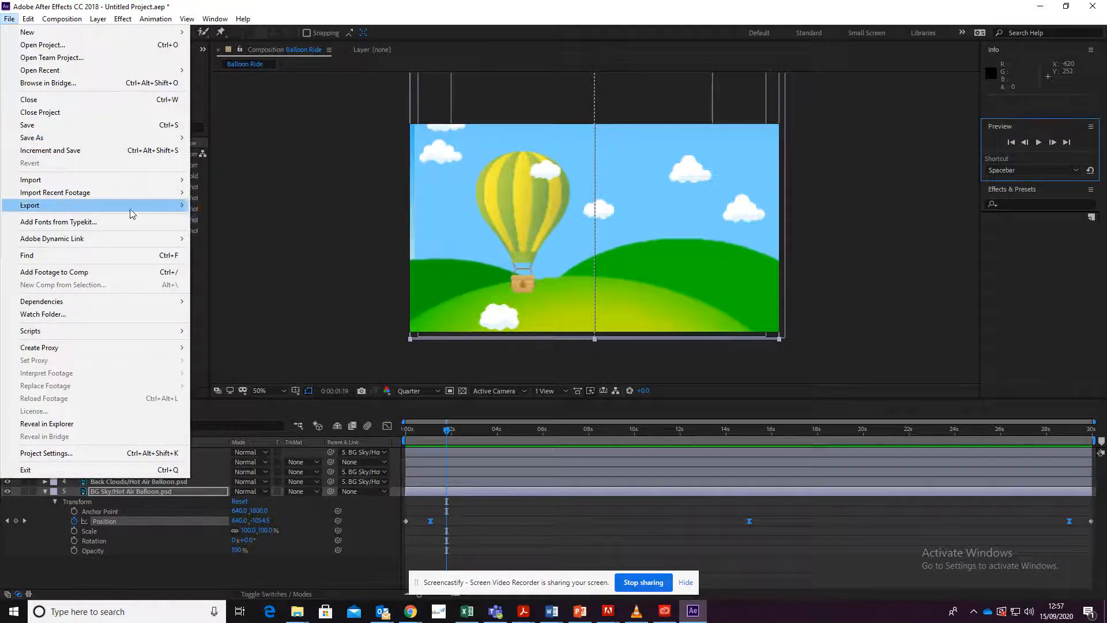
mouse_move(128, 143)
click(224, 137)
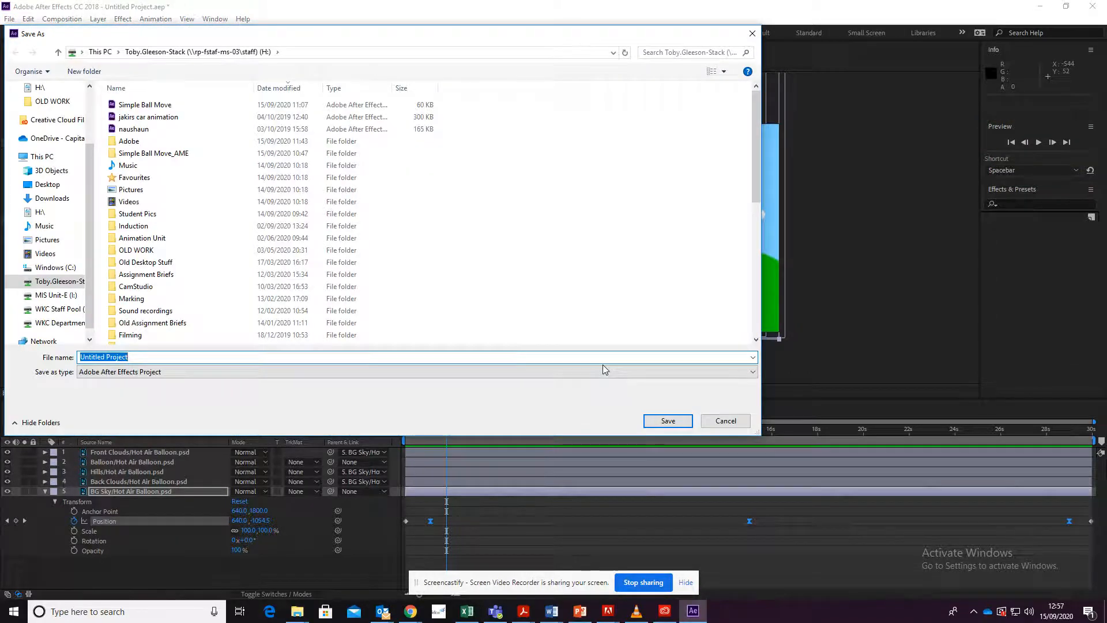
text(baloon ride)
click(660, 427)
Export the Balloon Ride composition to the Adobe Media Encoder queue.
click(9, 18)
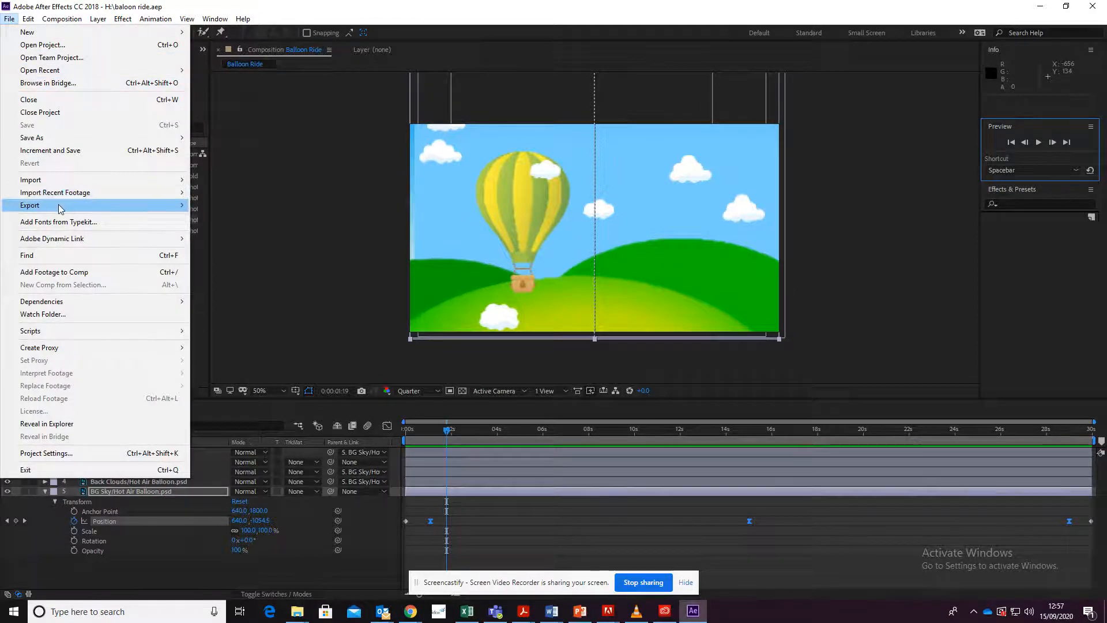
mouse_move(60, 208)
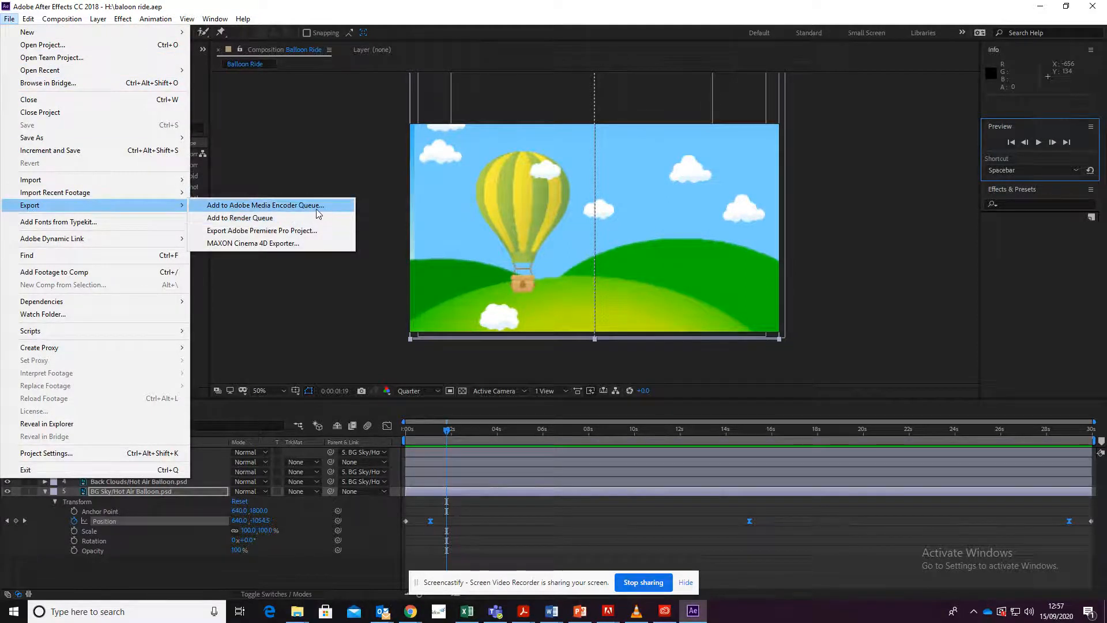
click(317, 210)
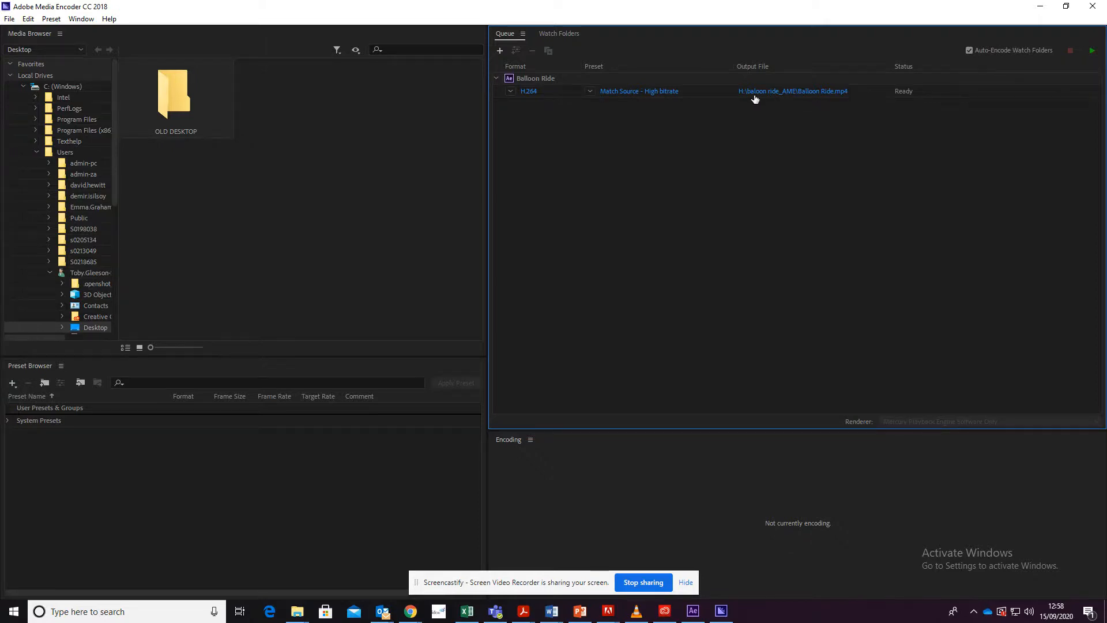
Set the Balloon Ride video's output location to the Desktop and start encoding the queue.
click(773, 93)
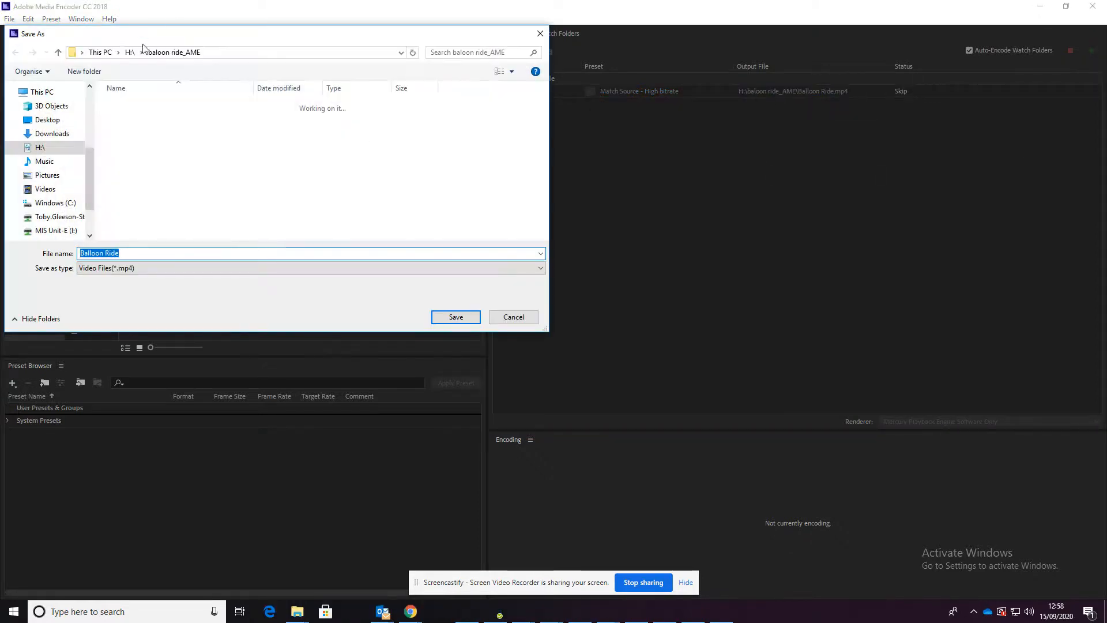
click(47, 120)
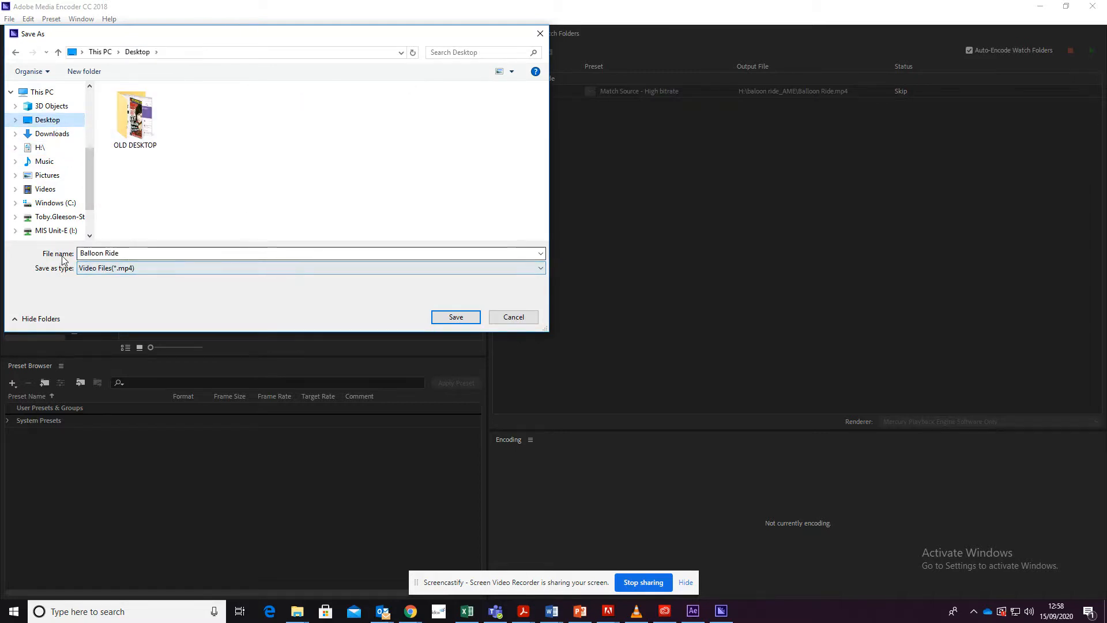
click(456, 317)
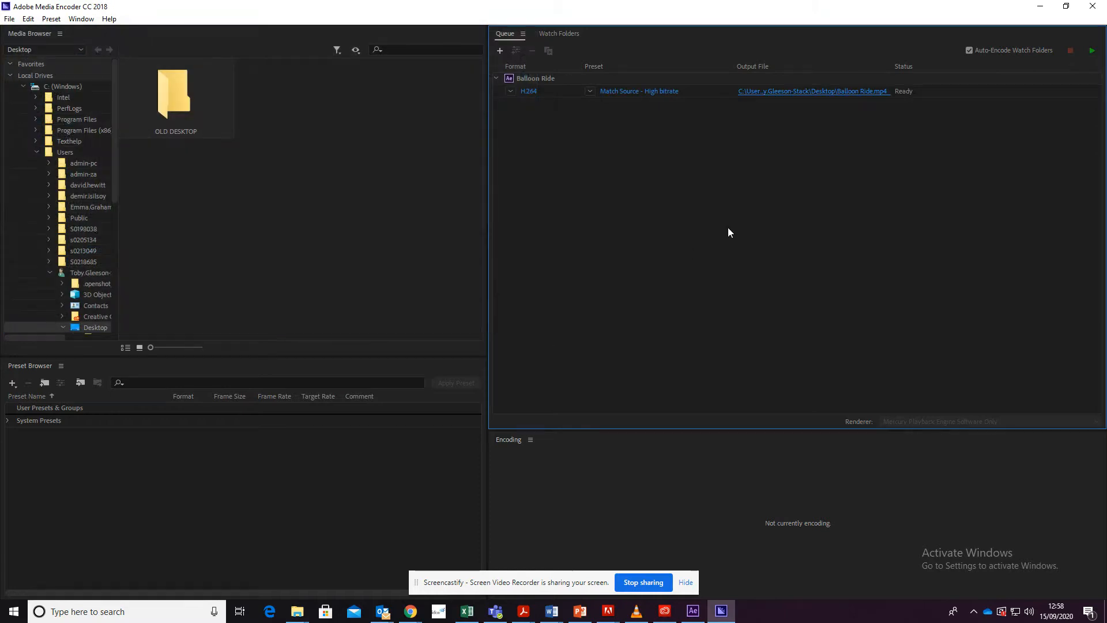
click(1093, 53)
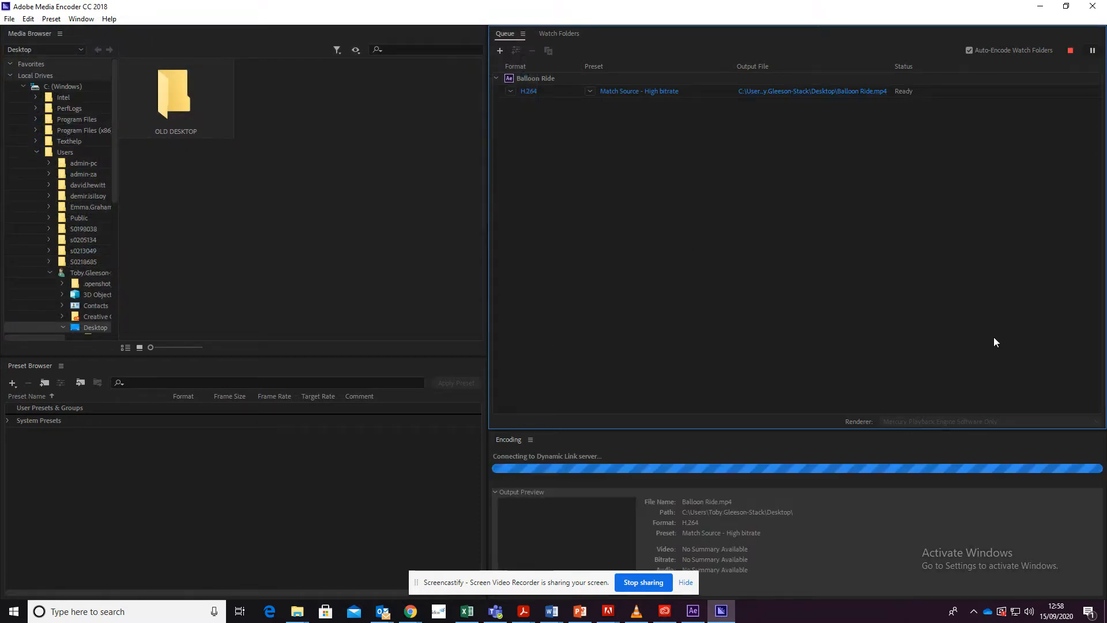